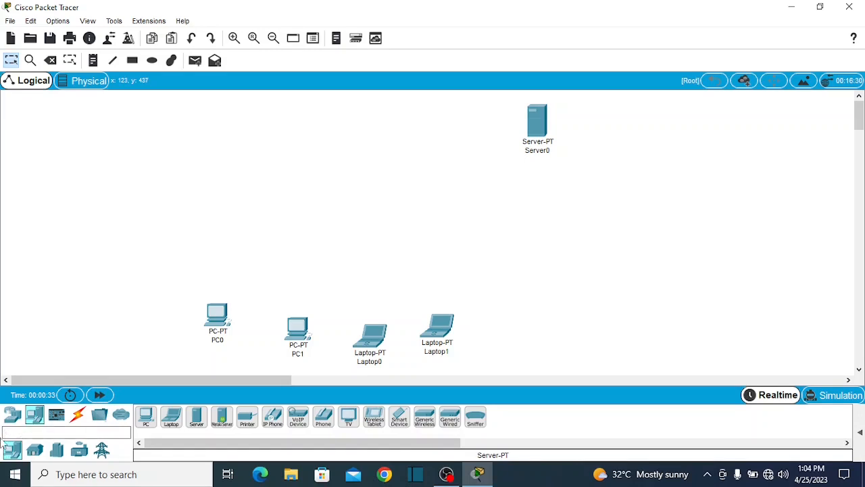
# Place a 2960 switch in the workspace between the server and the row of PCs and laptops.
pyautogui.click(12, 419)
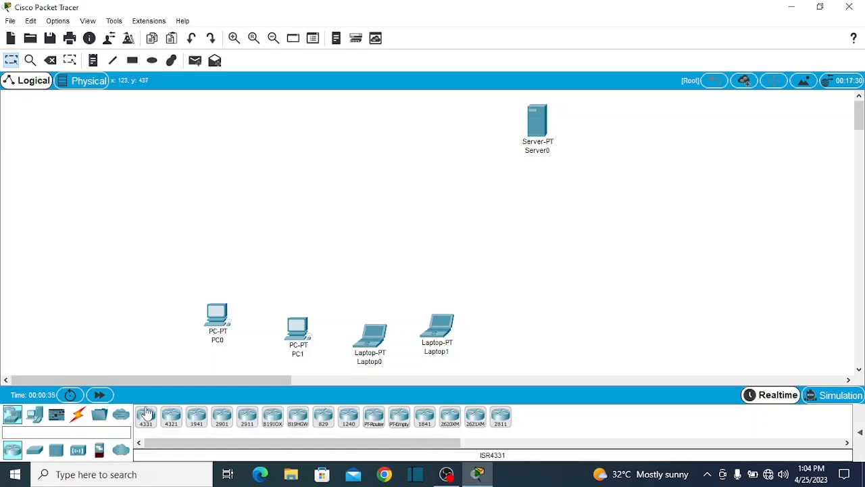
pyautogui.click(35, 451)
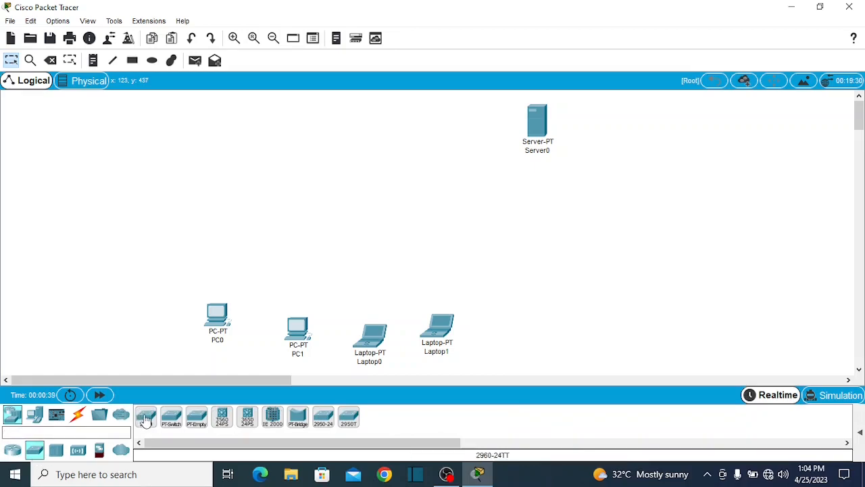
pyautogui.moveTo(146, 417); pyautogui.dragTo(345, 215)
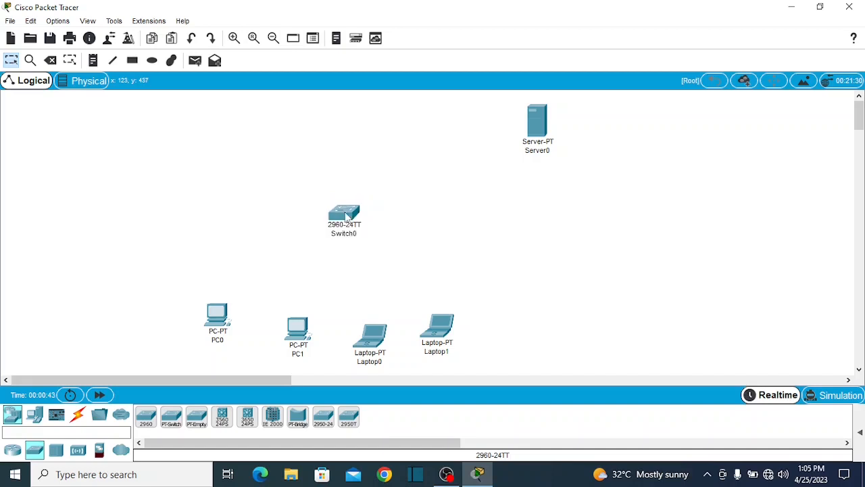
# Connect PC0 and PC1 to Switch0 using the automatically chosen connection type.
pyautogui.click(77, 419)
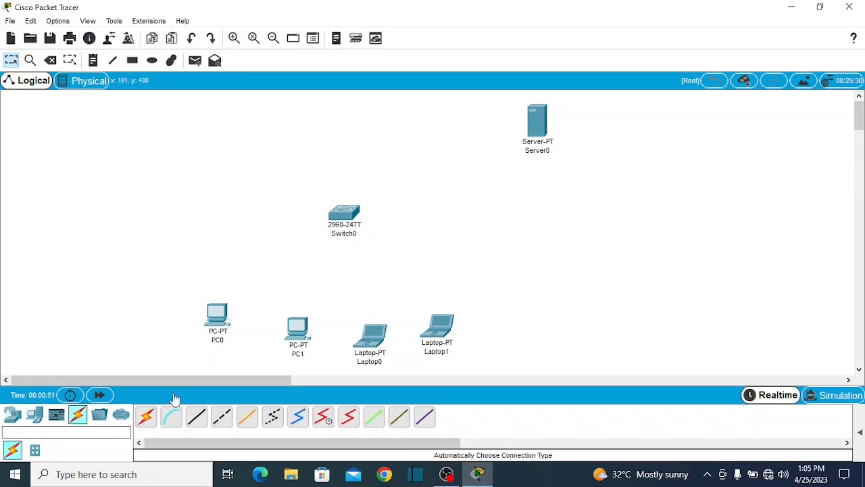
pyautogui.click(146, 417)
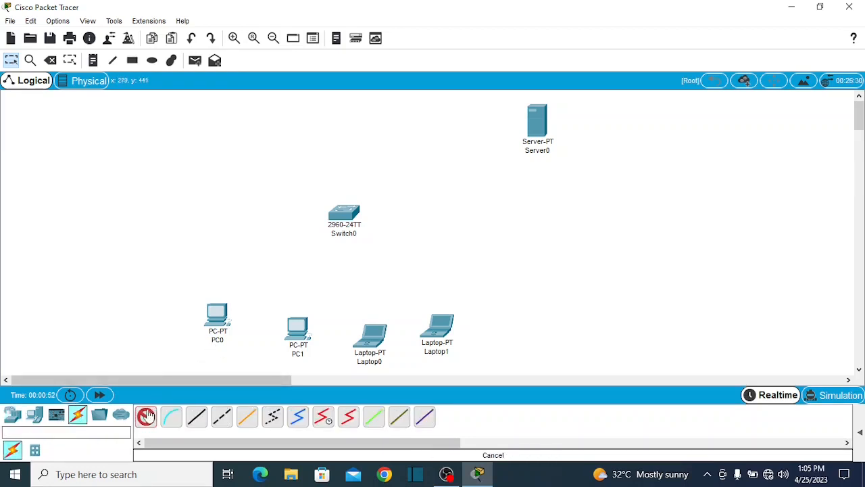
pyautogui.click(217, 317)
pyautogui.click(347, 215)
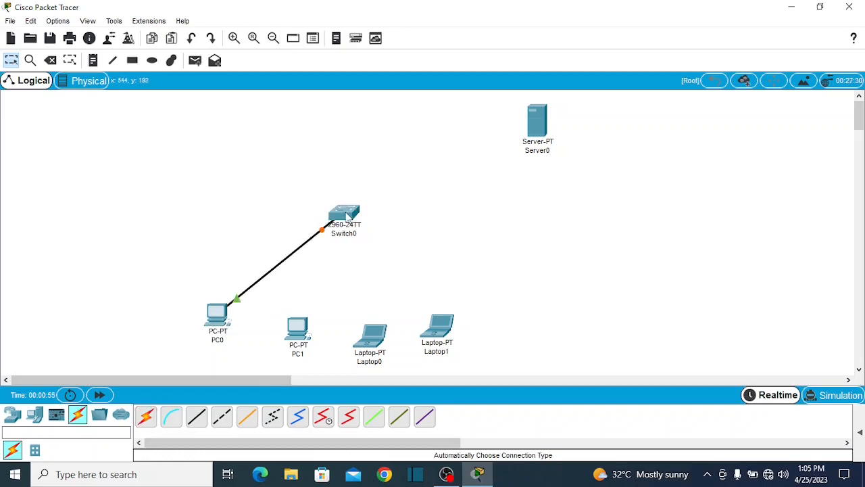
pyautogui.click(148, 415)
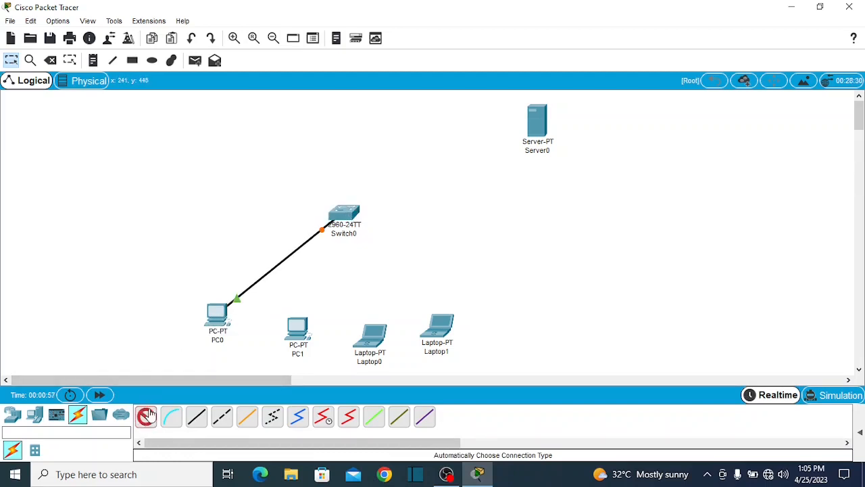
pyautogui.click(298, 327)
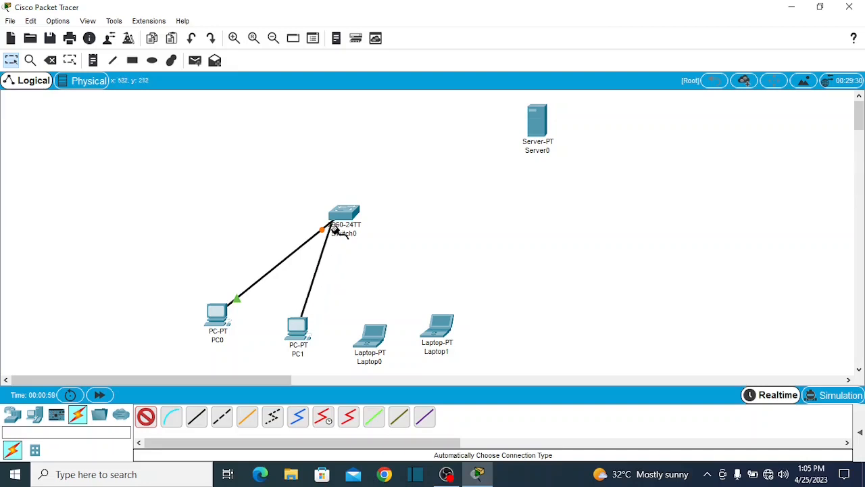
pyautogui.click(341, 222)
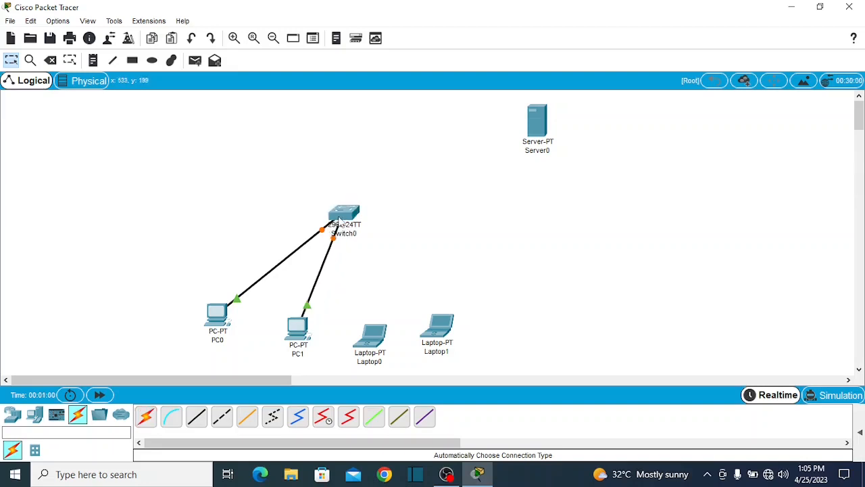
# Connect Laptop0 and Laptop1 to Switch0 using the automatically chosen connection type.
pyautogui.click(145, 417)
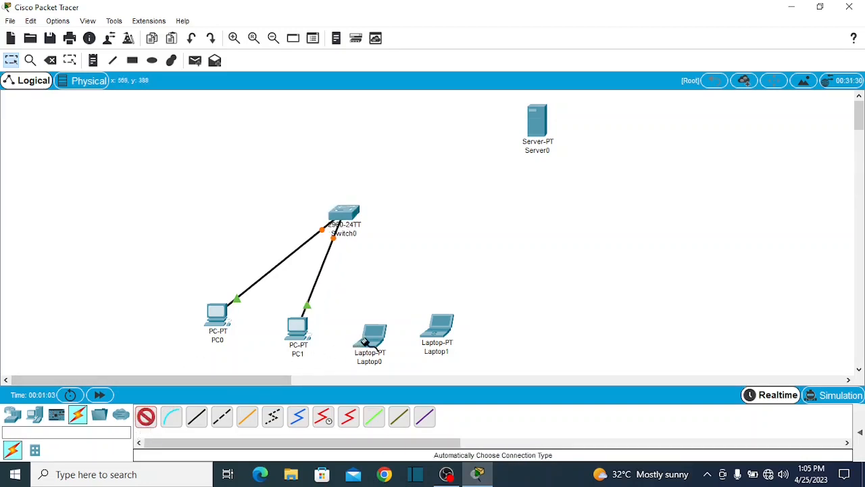
pyautogui.click(365, 341)
pyautogui.click(347, 214)
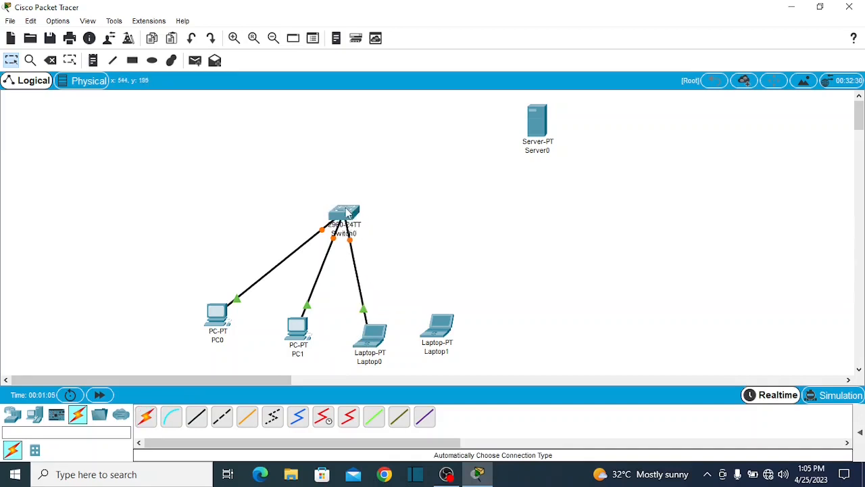
pyautogui.click(146, 417)
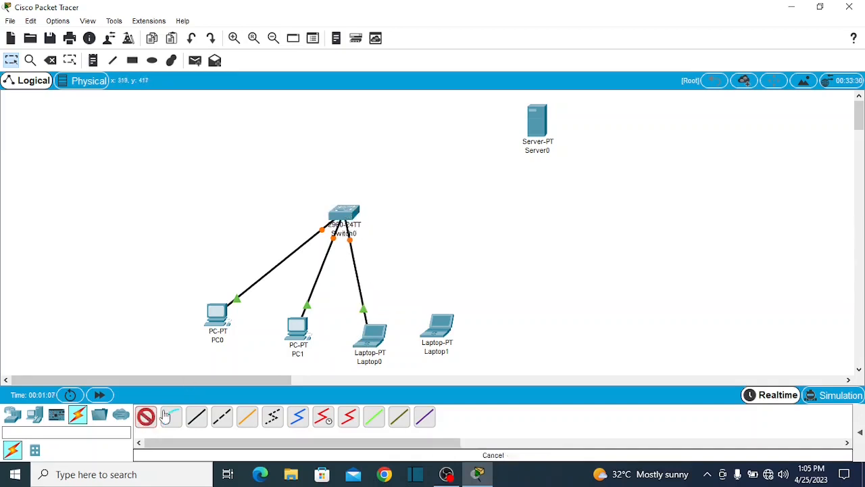
pyautogui.click(436, 323)
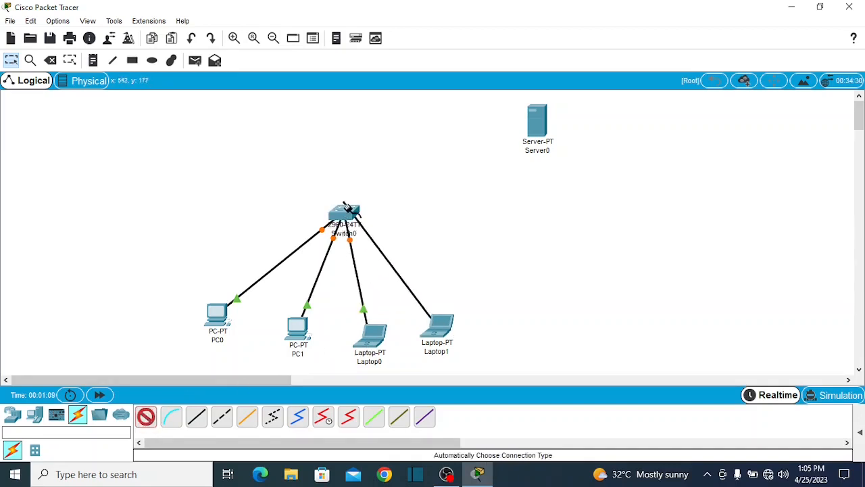
pyautogui.click(349, 215)
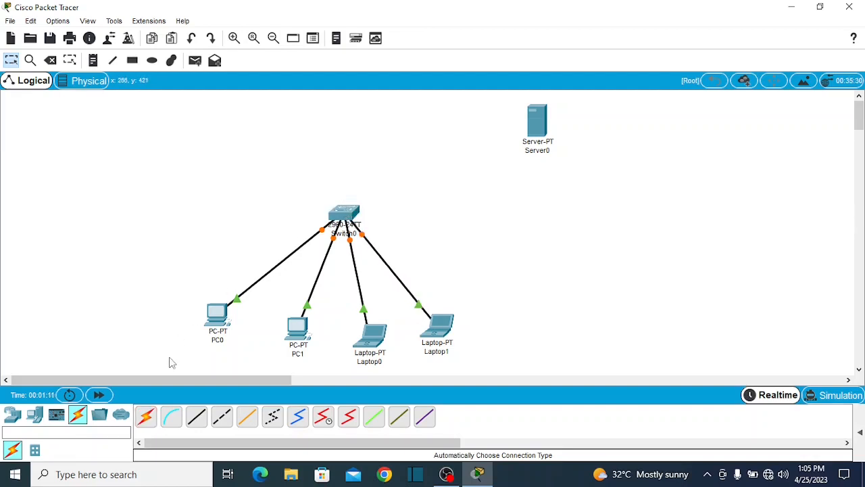
# Connect Switch0 to Server0 using the automatically chosen connection type.
pyautogui.click(145, 417)
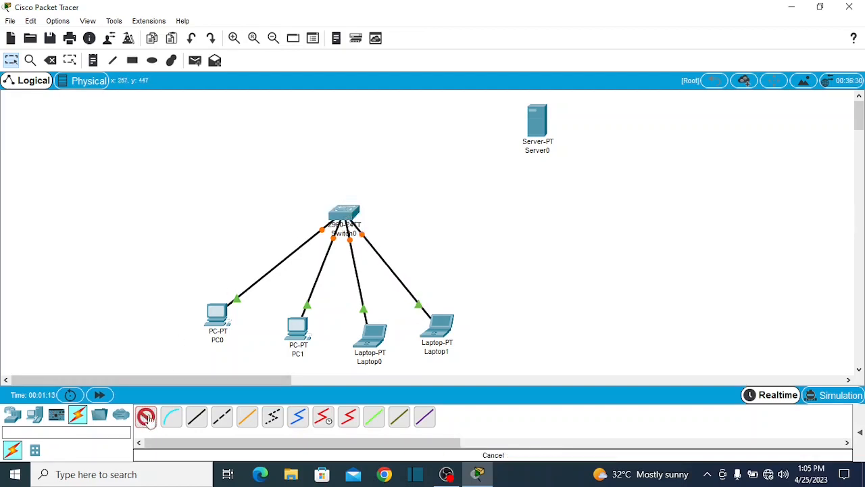
pyautogui.click(351, 212)
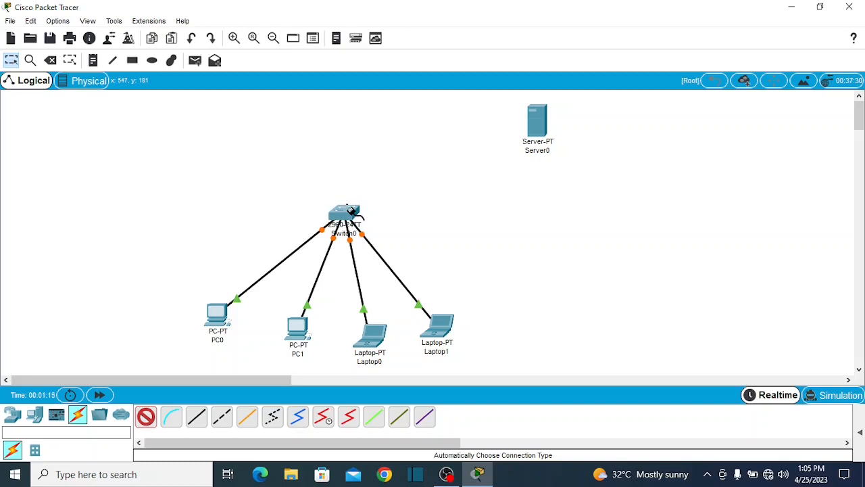
pyautogui.click(534, 122)
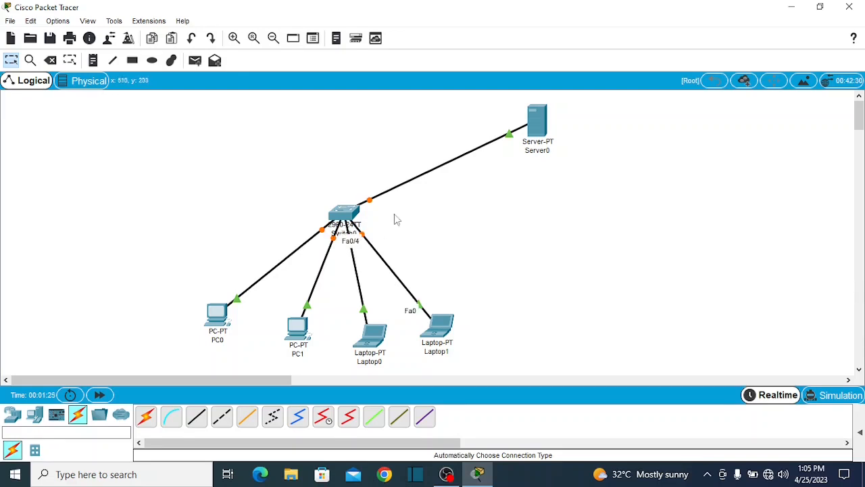
# Assign Server0's FastEthernet0 interface the static IP address 192.168.1.1 with subnet mask 255.255.255.0.
pyautogui.click(539, 121)
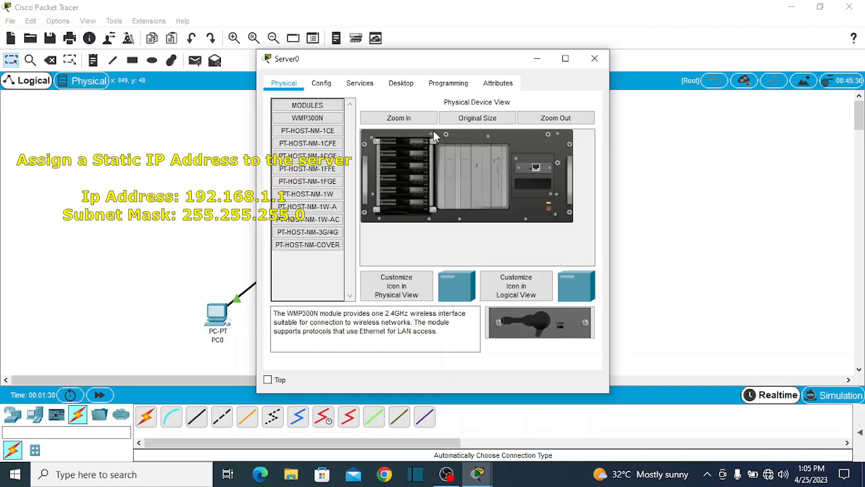
pyautogui.click(331, 90)
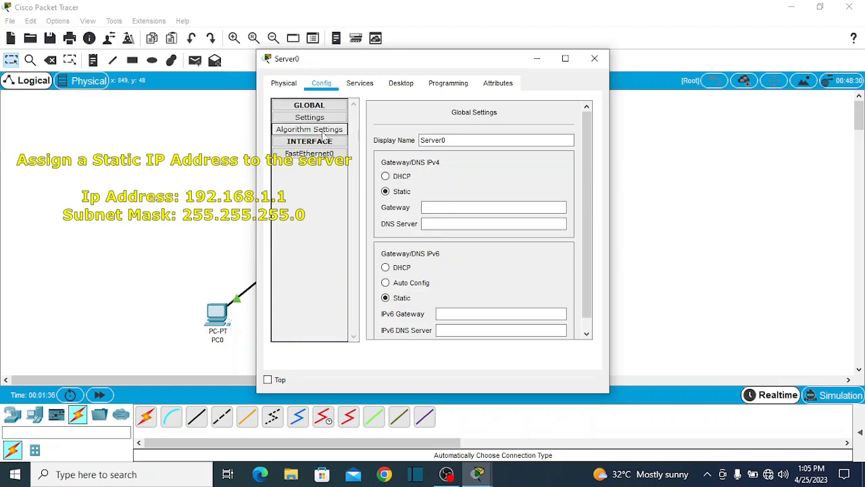
pyautogui.click(323, 154)
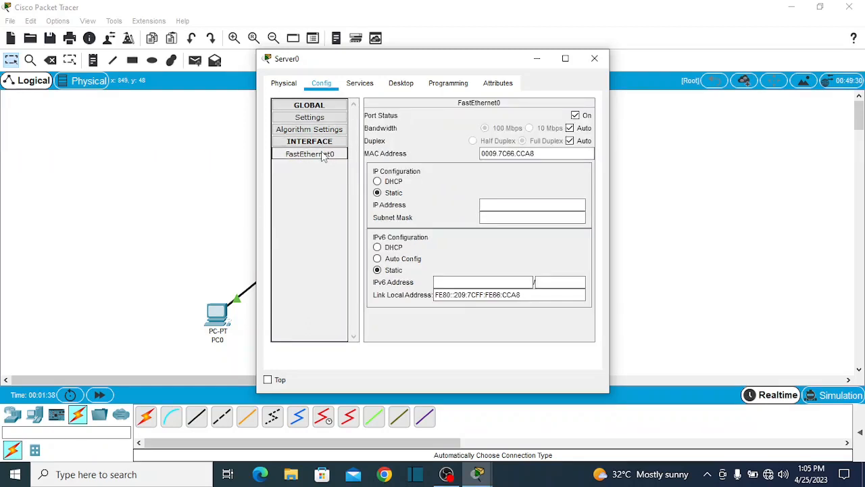
pyautogui.click(486, 205)
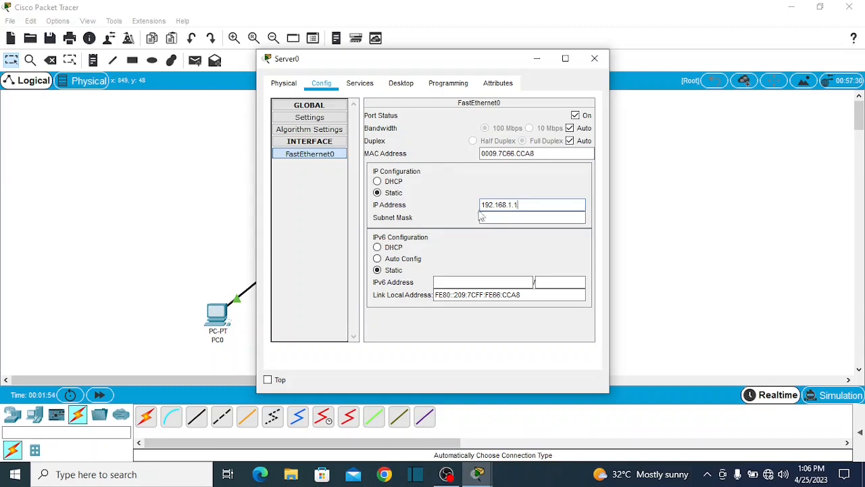
pyautogui.click(487, 217)
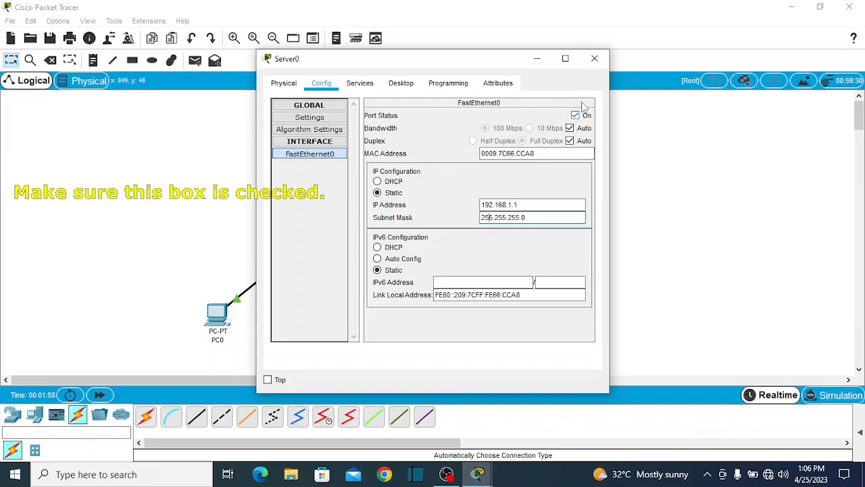
# Turn on the DHCP service on Server0 and set the pool's start IP address to 192.168.1.10.
pyautogui.click(361, 85)
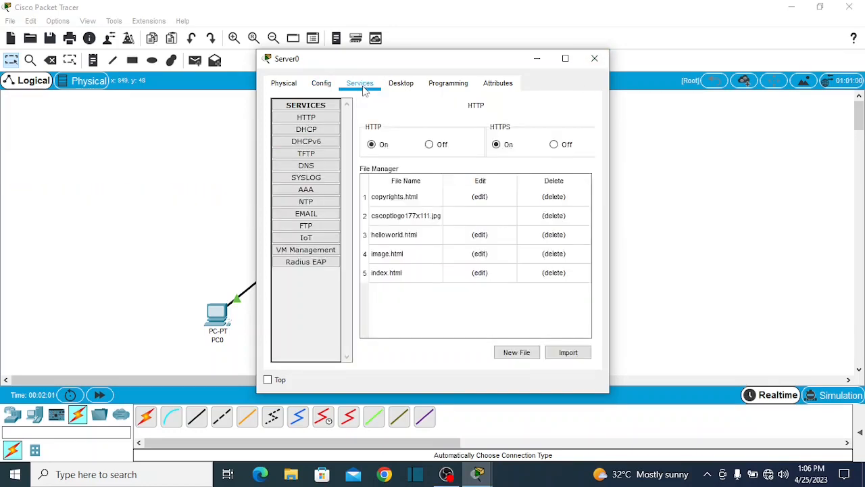
pyautogui.click(318, 131)
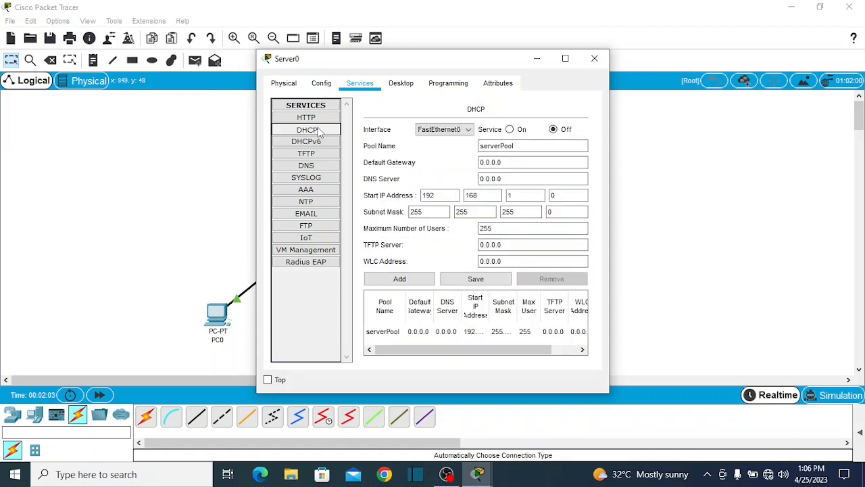
pyautogui.click(517, 131)
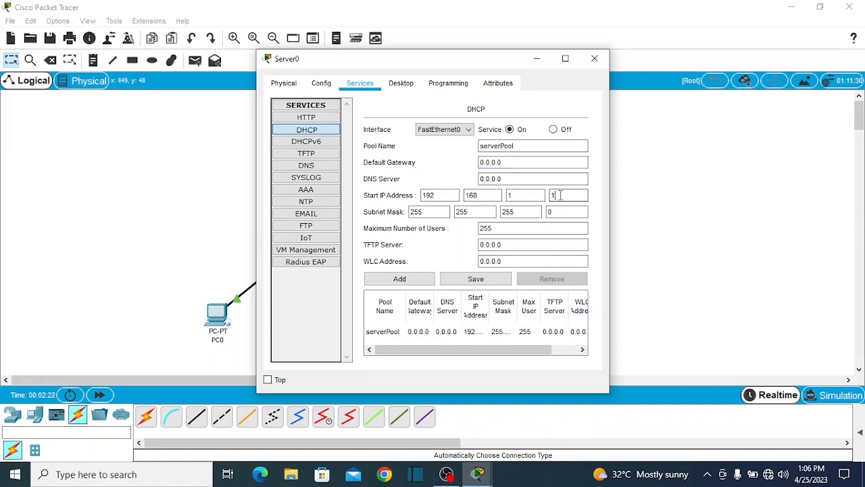
pyautogui.write('0')
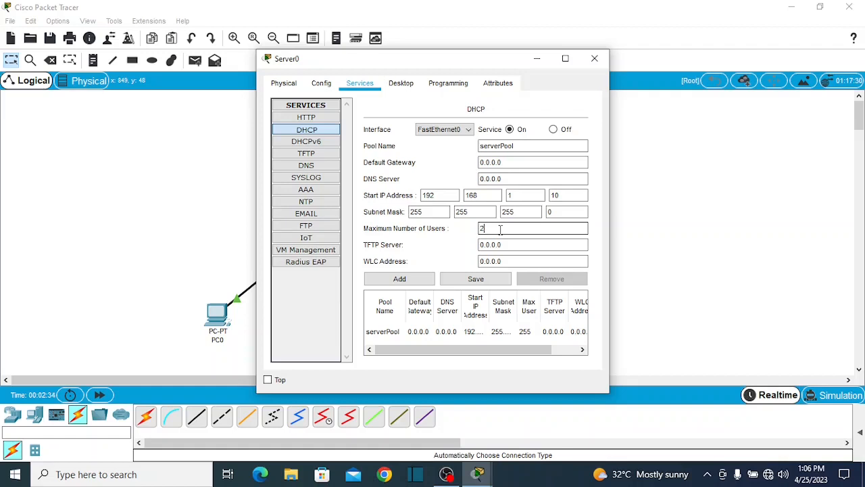
# Set the DHCP pool's maximum number of users to 20, save serverPool and close the server's window.
pyautogui.press('BackSpace')
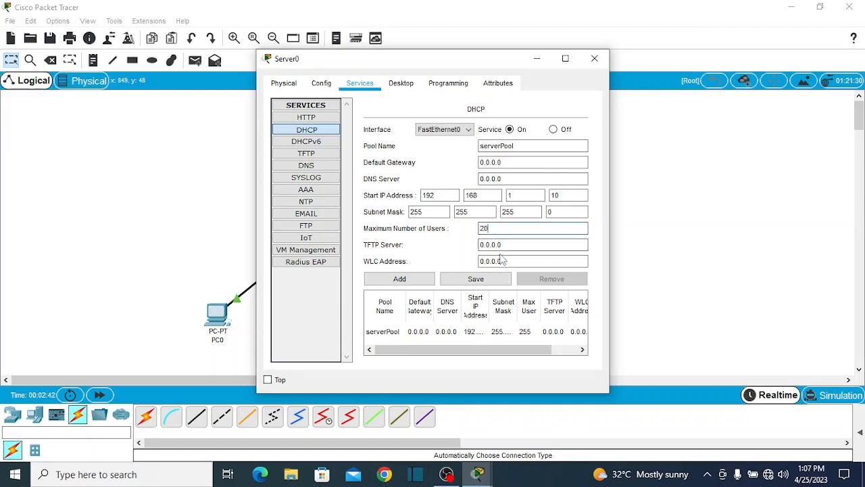
pyautogui.click(476, 279)
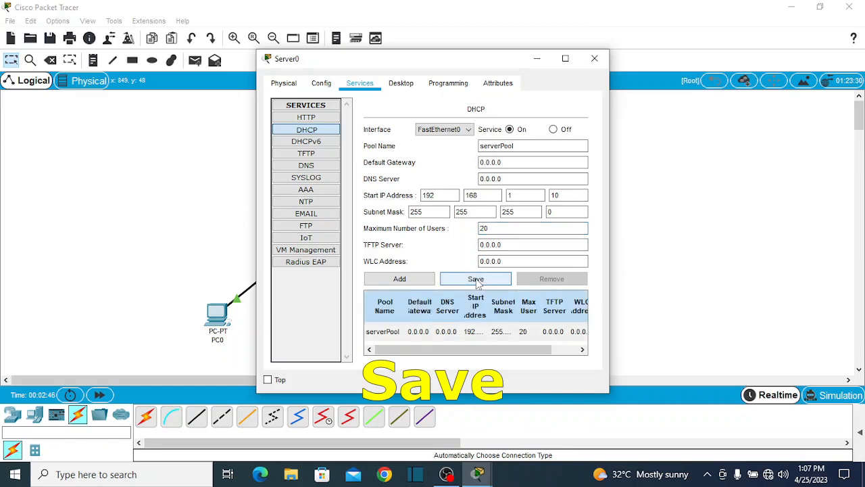
pyautogui.click(595, 59)
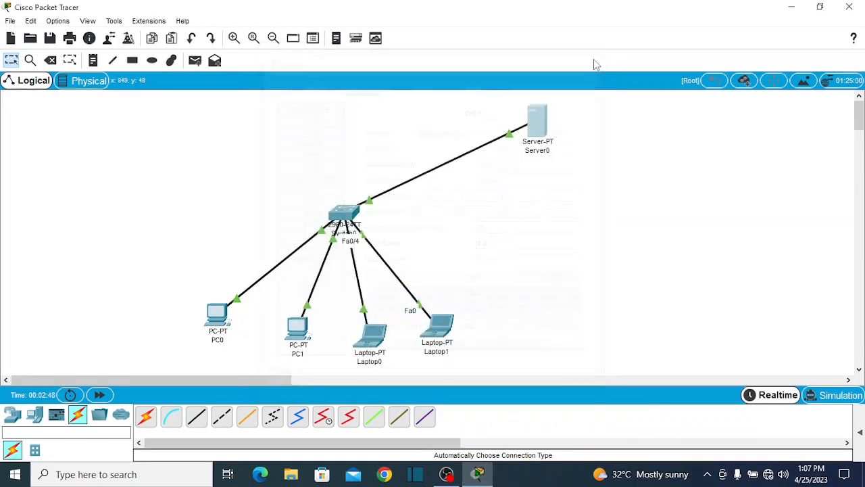
# Switch PC0's IPv4 configuration to DHCP and close its window.
pyautogui.click(213, 319)
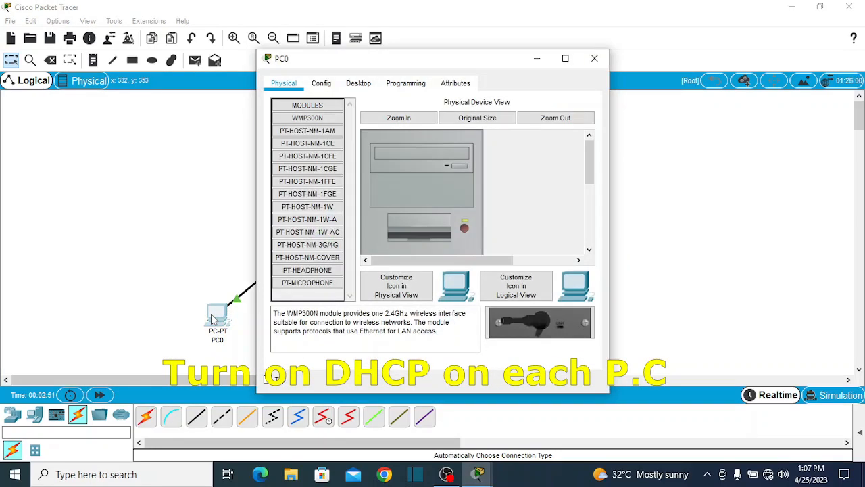
pyautogui.click(359, 85)
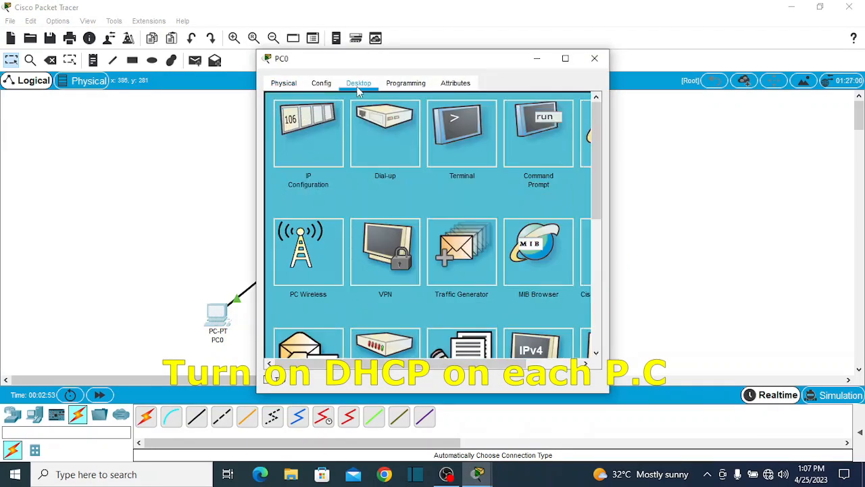
pyautogui.click(312, 137)
pyautogui.click(292, 156)
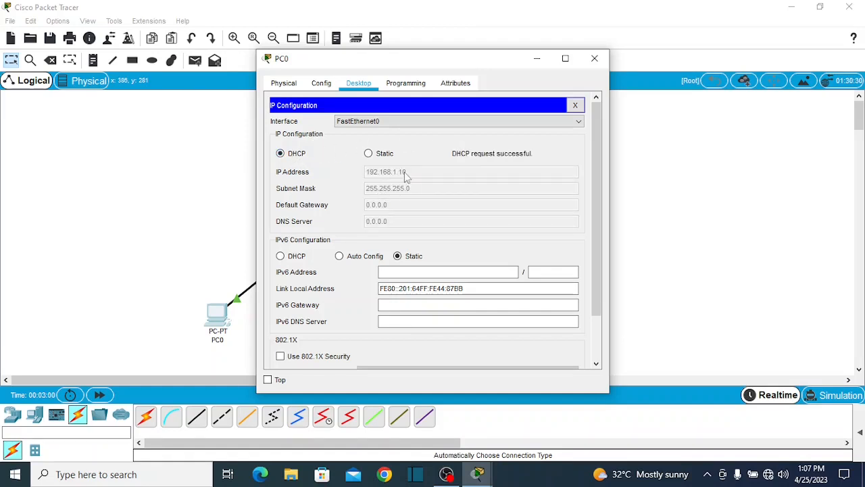
pyautogui.click(595, 59)
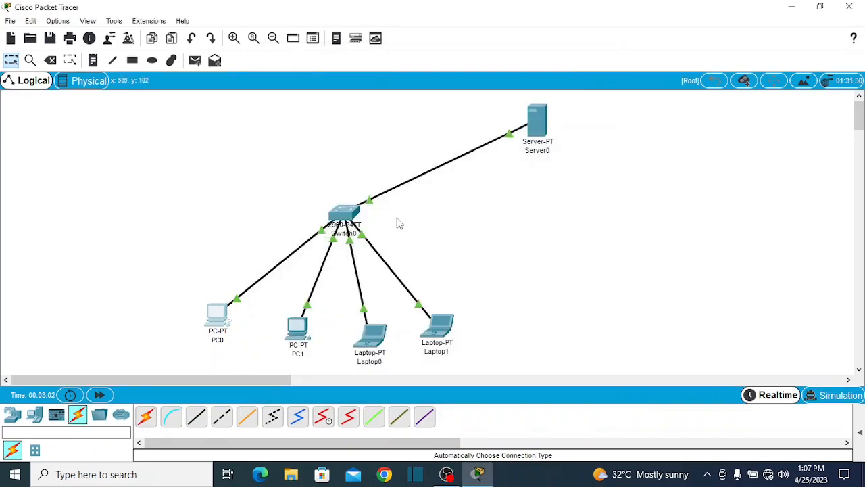
# Switch PC1's IPv4 configuration to DHCP and close its window.
pyautogui.click(306, 326)
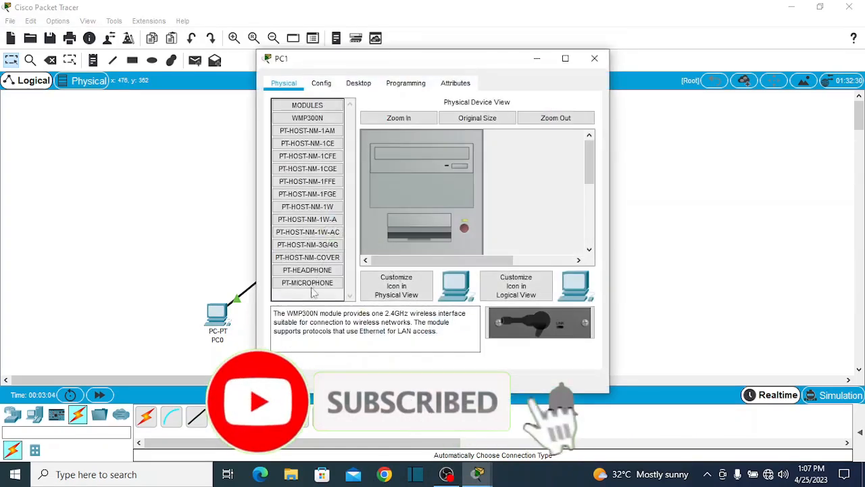
pyautogui.click(363, 83)
pyautogui.click(301, 147)
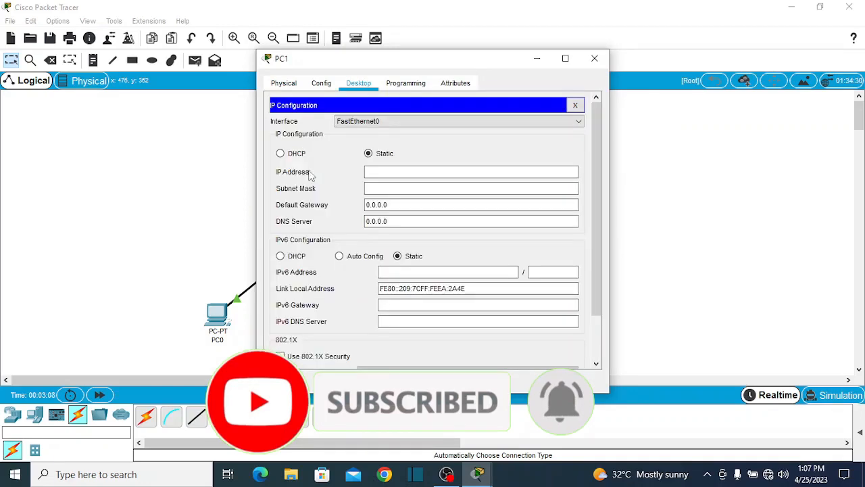
pyautogui.click(295, 155)
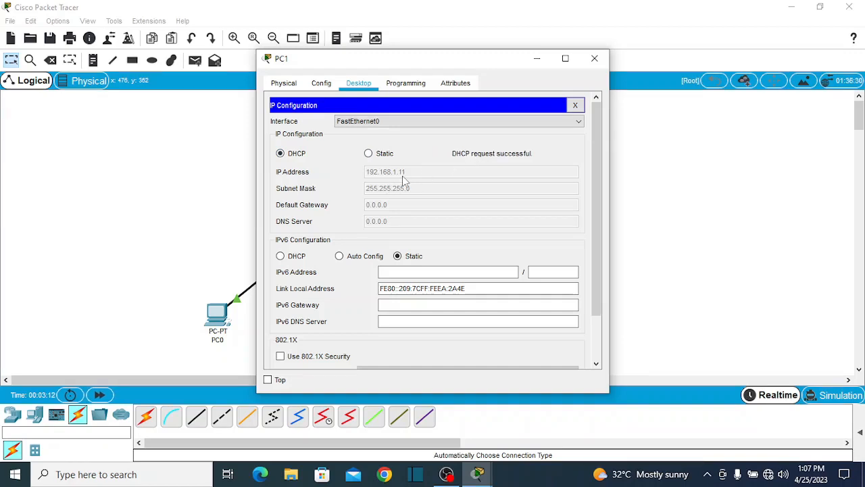
pyautogui.click(595, 59)
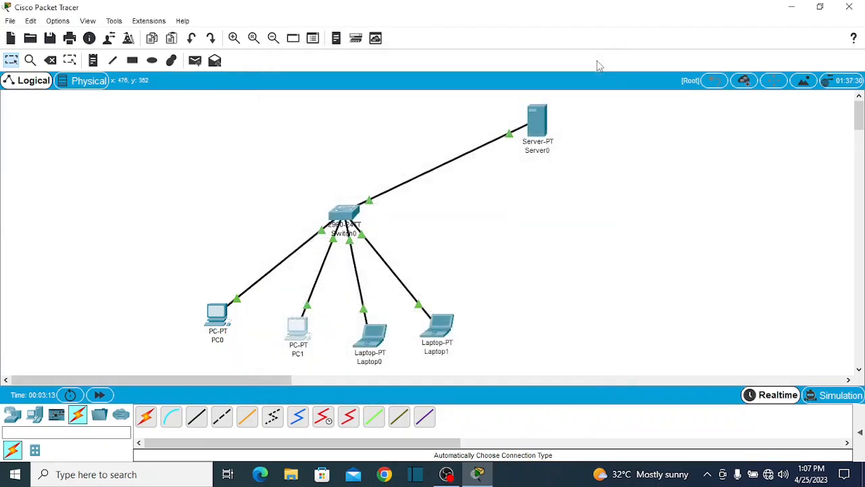
# Set Laptop0 to obtain its IPv4 address through DHCP and close the laptop's window.
pyautogui.click(380, 331)
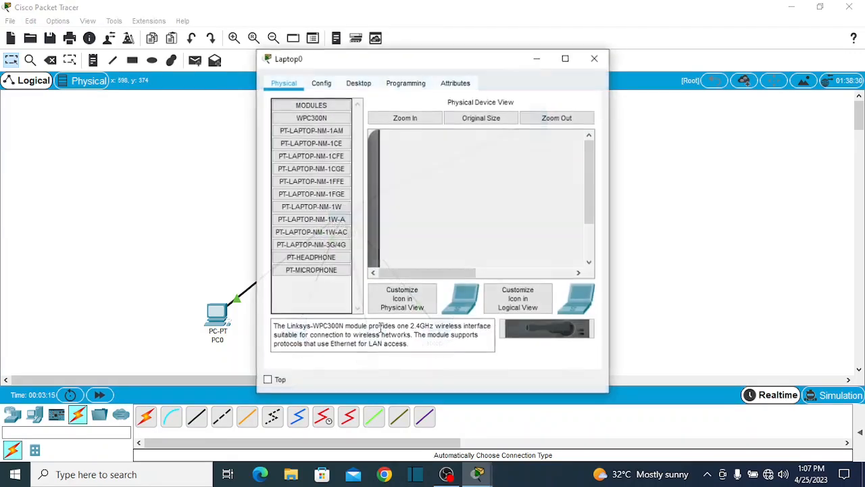
pyautogui.click(360, 84)
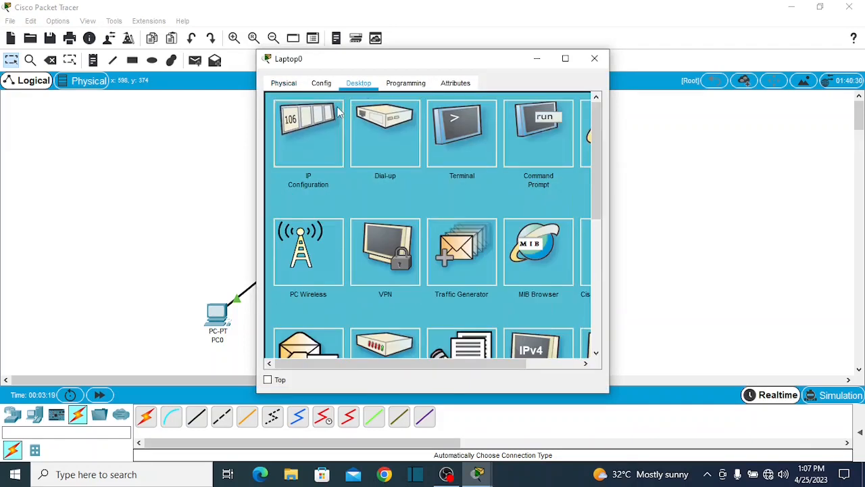
pyautogui.click(339, 112)
pyautogui.click(294, 157)
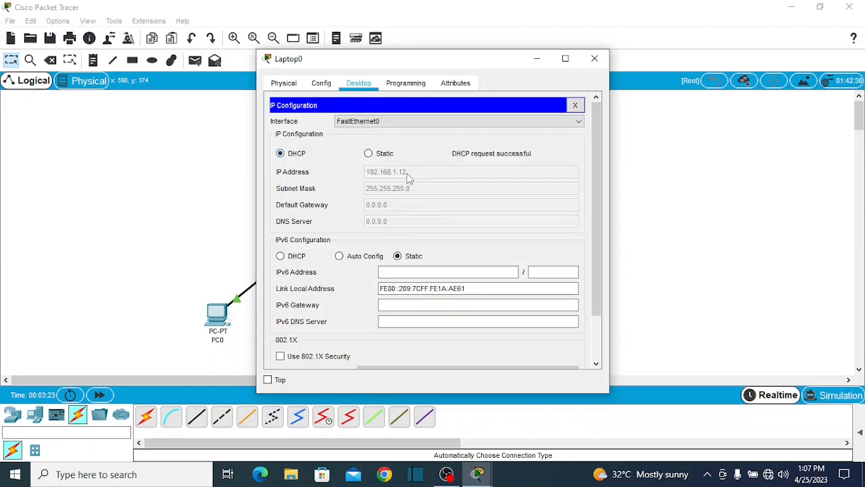
pyautogui.click(595, 58)
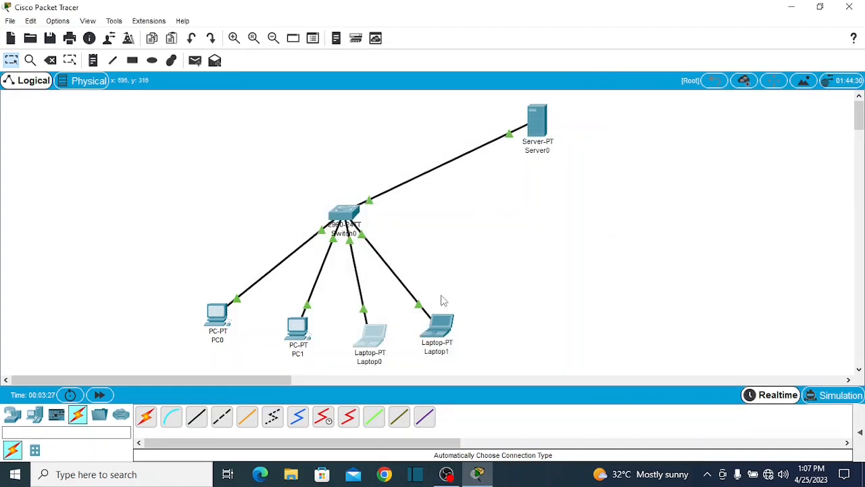
# Change Laptop1's IPv4 configuration from static to DHCP and close its window.
pyautogui.click(441, 319)
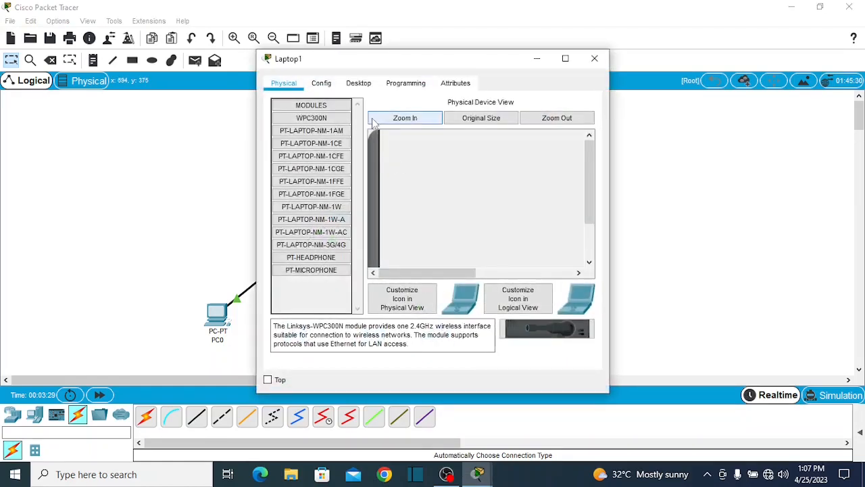
pyautogui.click(359, 86)
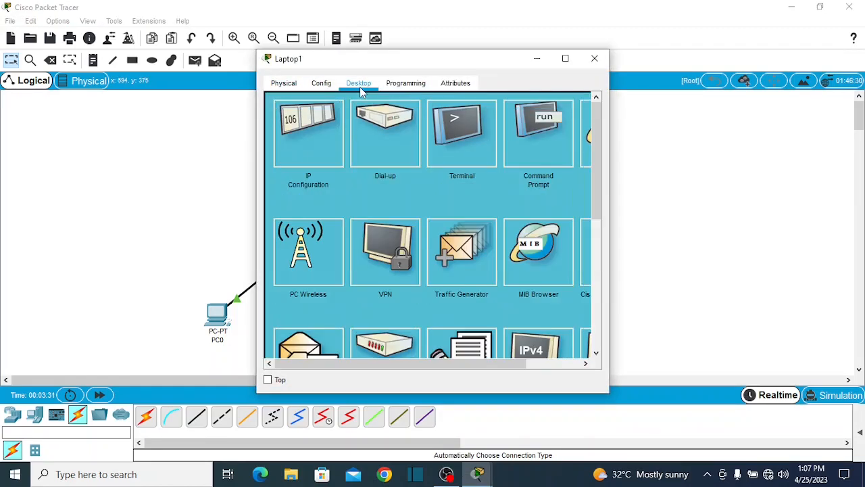
pyautogui.click(305, 124)
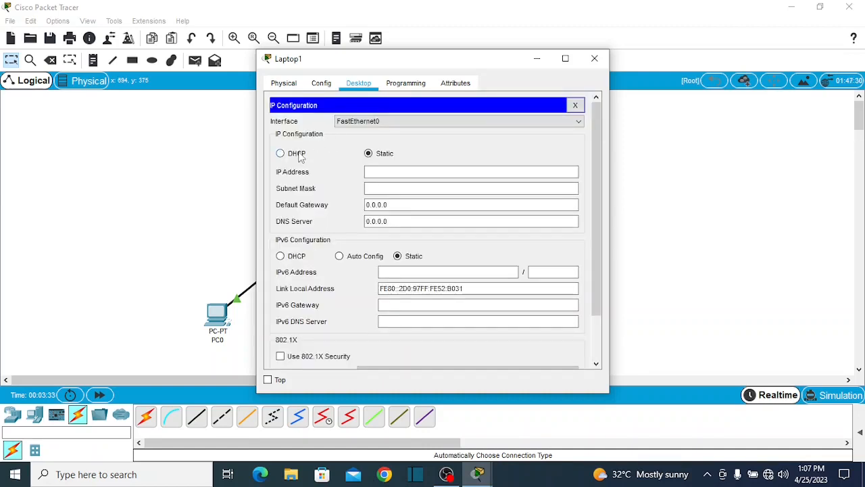
pyautogui.click(296, 154)
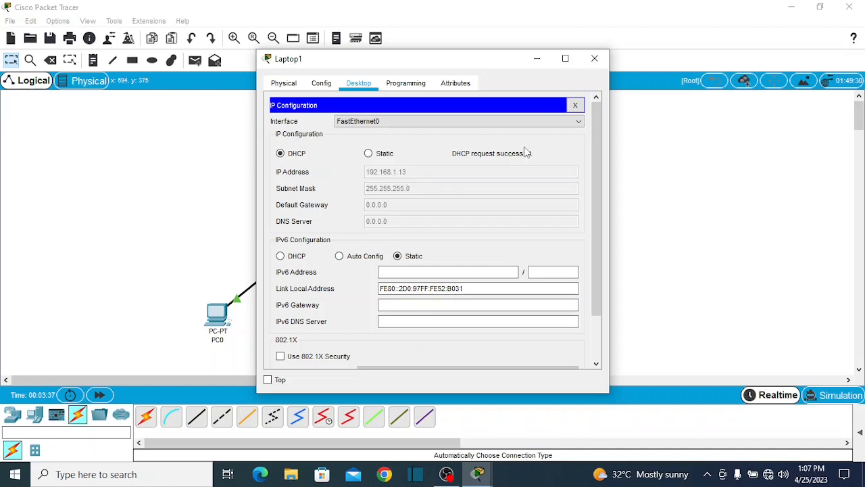
pyautogui.click(595, 59)
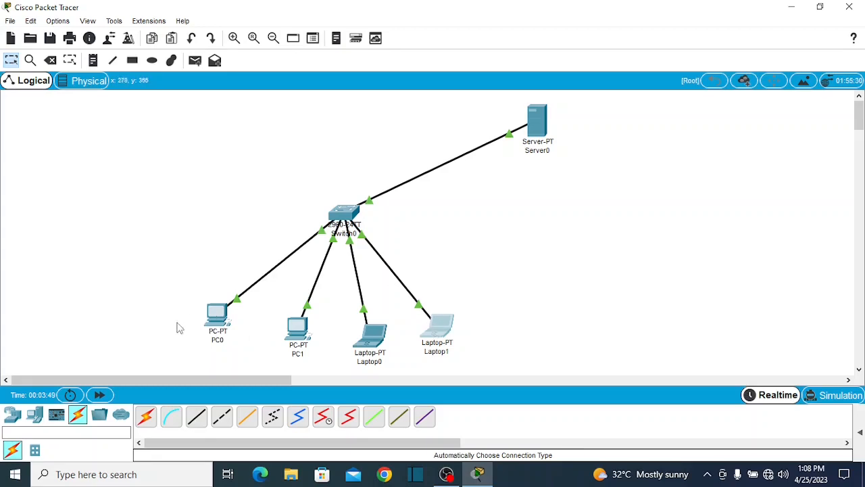
# Ping Laptop1 at 192.168.1.13 from PC0's command prompt and close PC0's window.
pyautogui.click(216, 319)
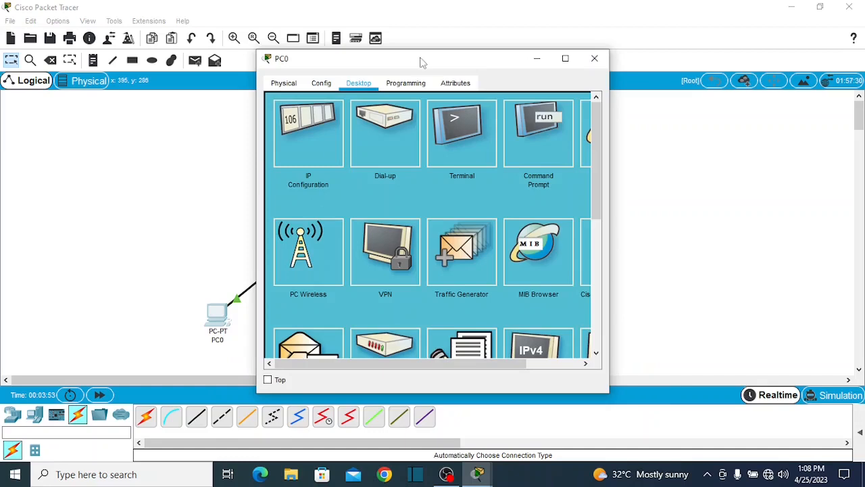
pyautogui.moveTo(433, 64); pyautogui.dragTo(651, 84)
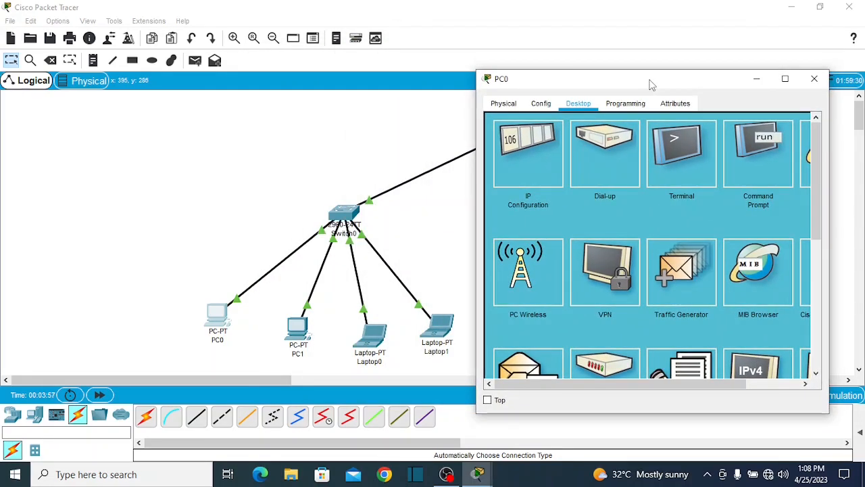
pyautogui.click(748, 150)
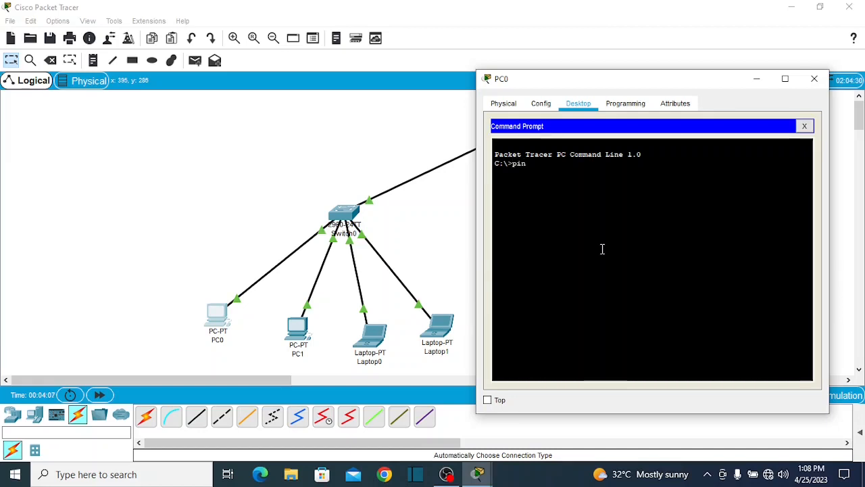
pyautogui.write('ping 192.168')
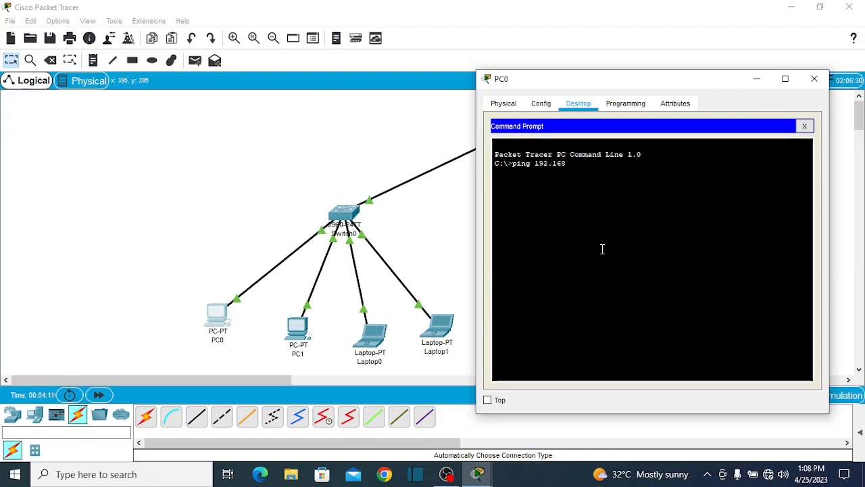
pyautogui.write('.1.13')
pyautogui.press('Return')
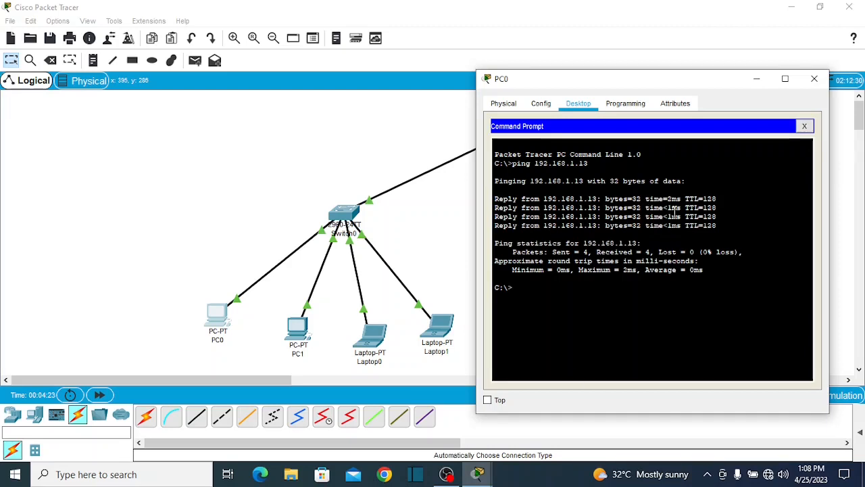
pyautogui.click(815, 82)
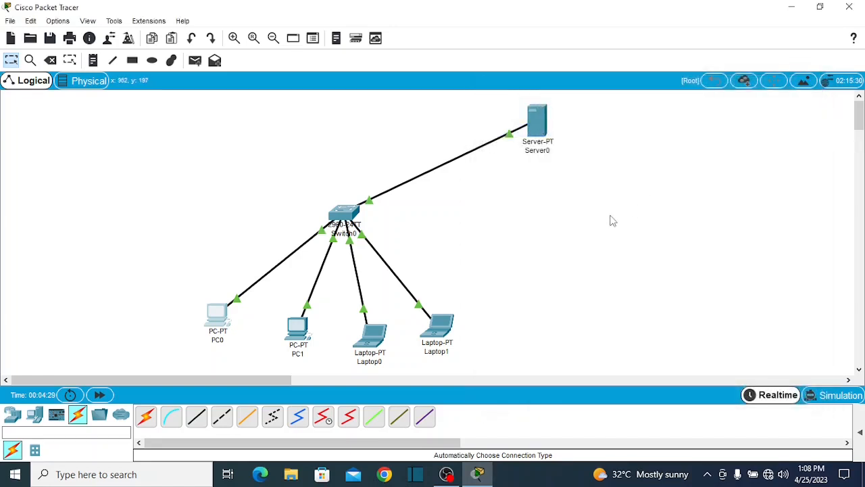
# Add a simple PDU with PC1 as the source and Laptop1 as the destination.
pyautogui.click(196, 65)
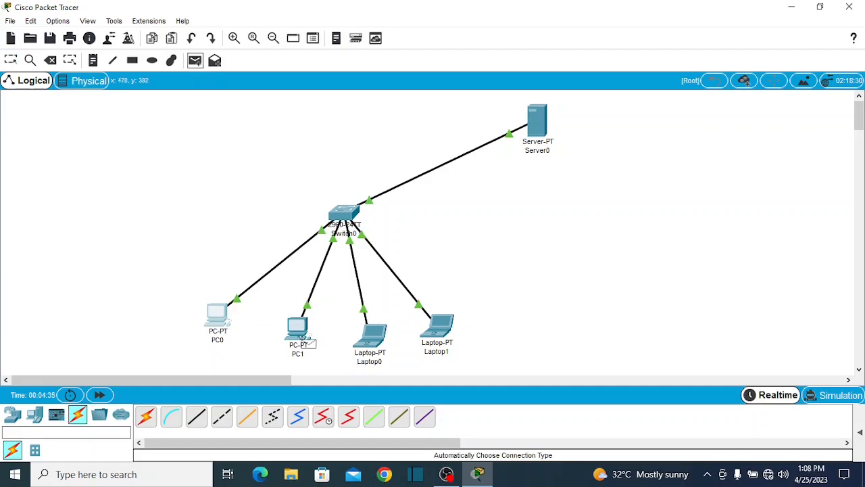
pyautogui.click(300, 329)
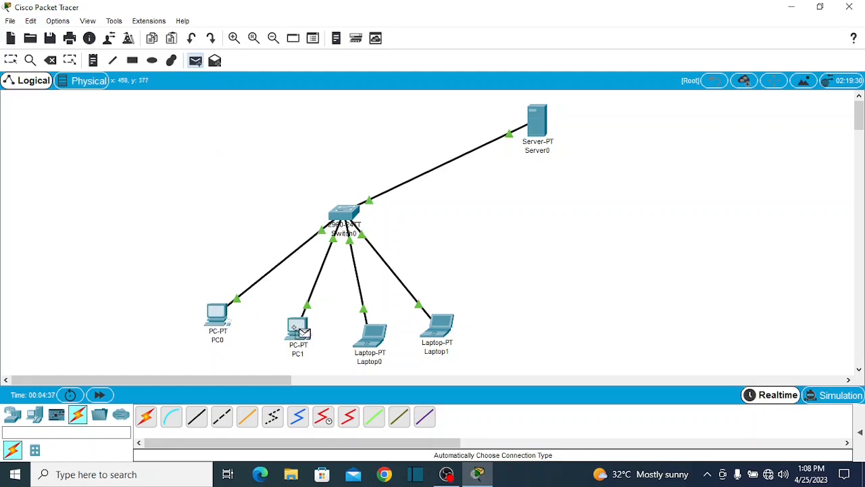
pyautogui.click(441, 327)
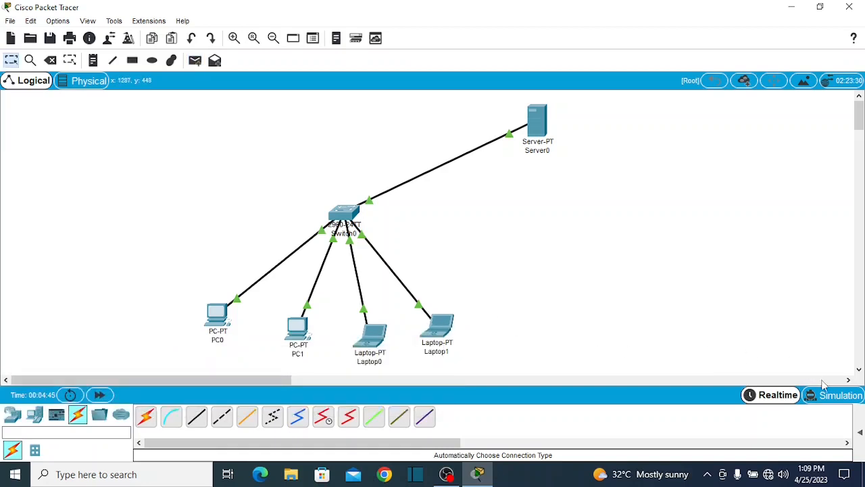
# Switch to Simulation mode, show the PDU list and play the ICMP packet's transfer from PC1 to Laptop1.
pyautogui.click(839, 398)
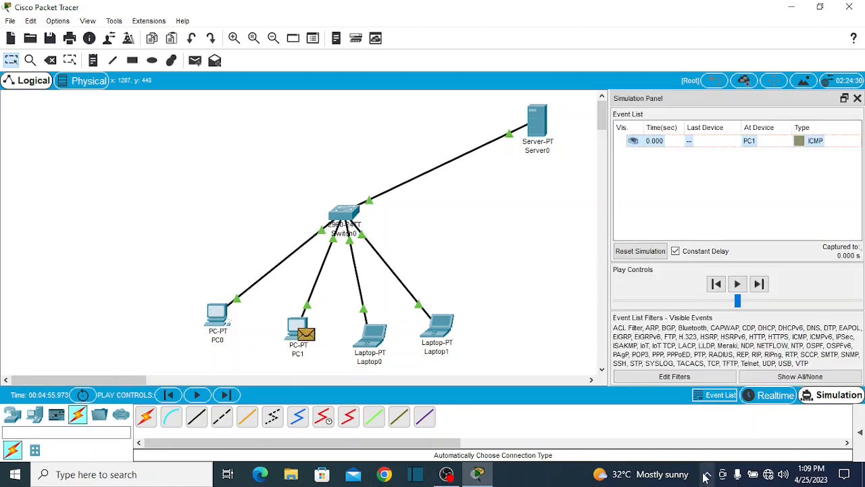
pyautogui.click(860, 433)
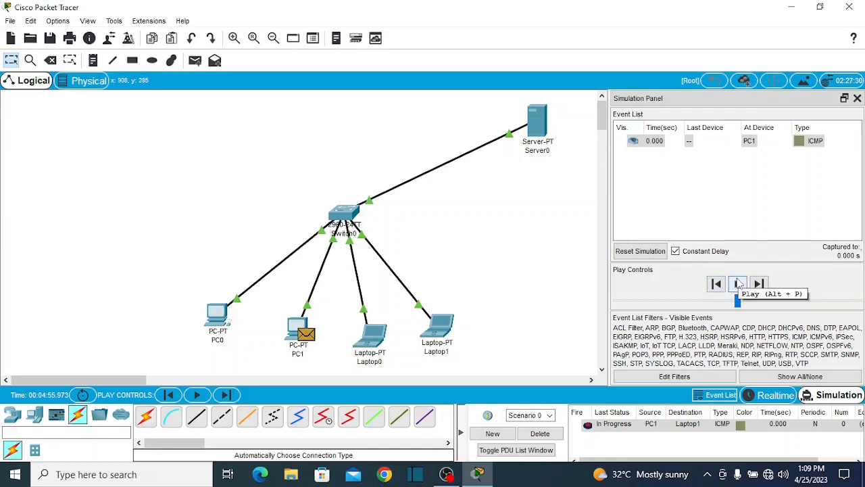
pyautogui.click(738, 284)
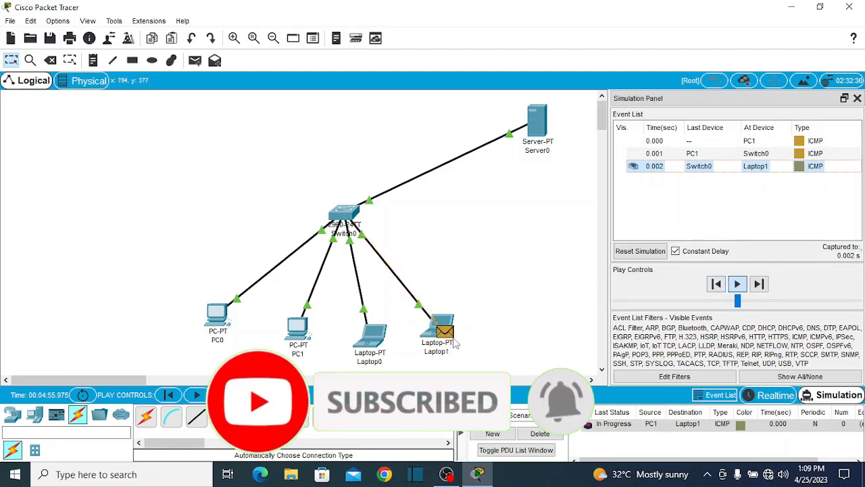
pyautogui.moveTo(449, 339)
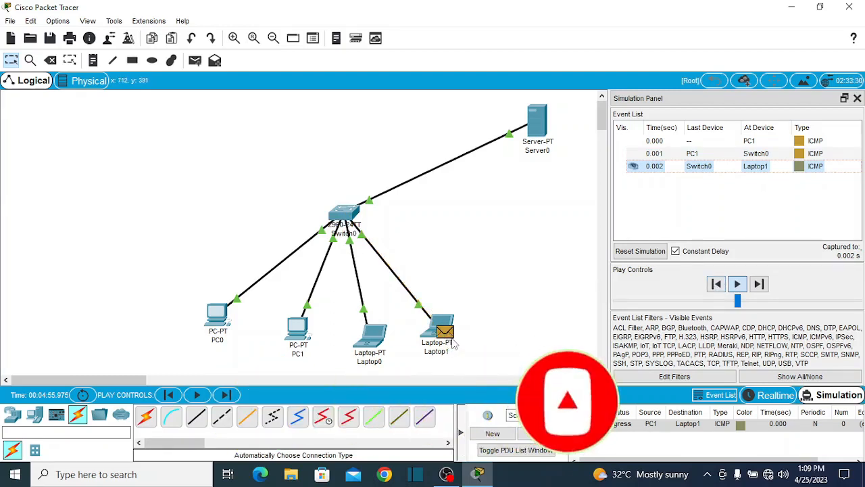